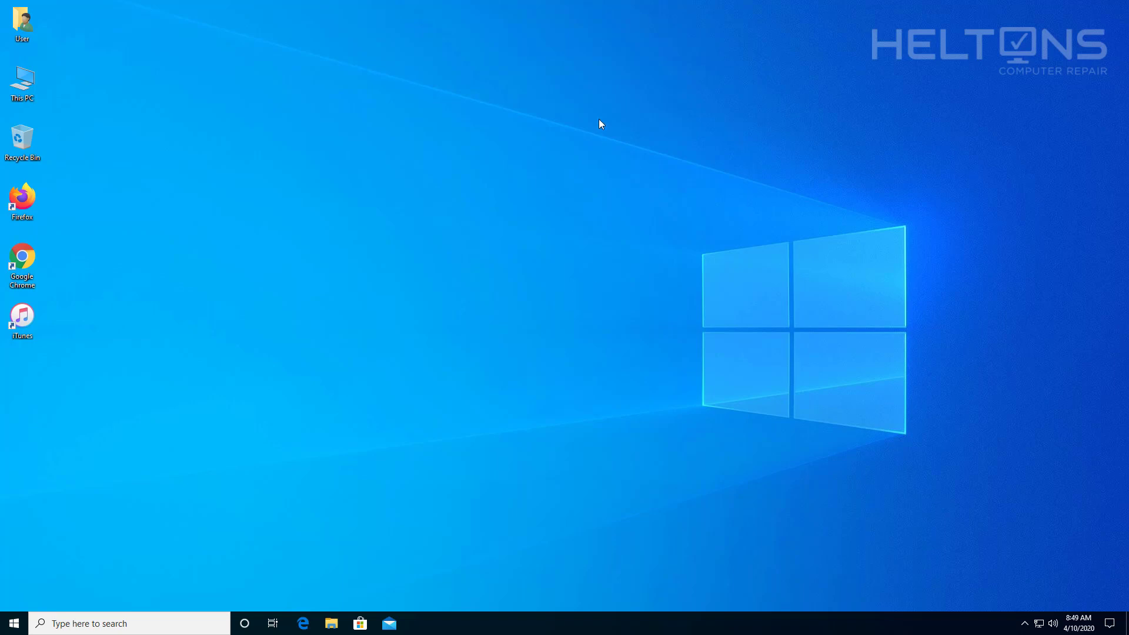
- Launch Apple Software Update from Start, cancel its update check, and close it
{"action": "left_click", "coordinate": [14, 623]}
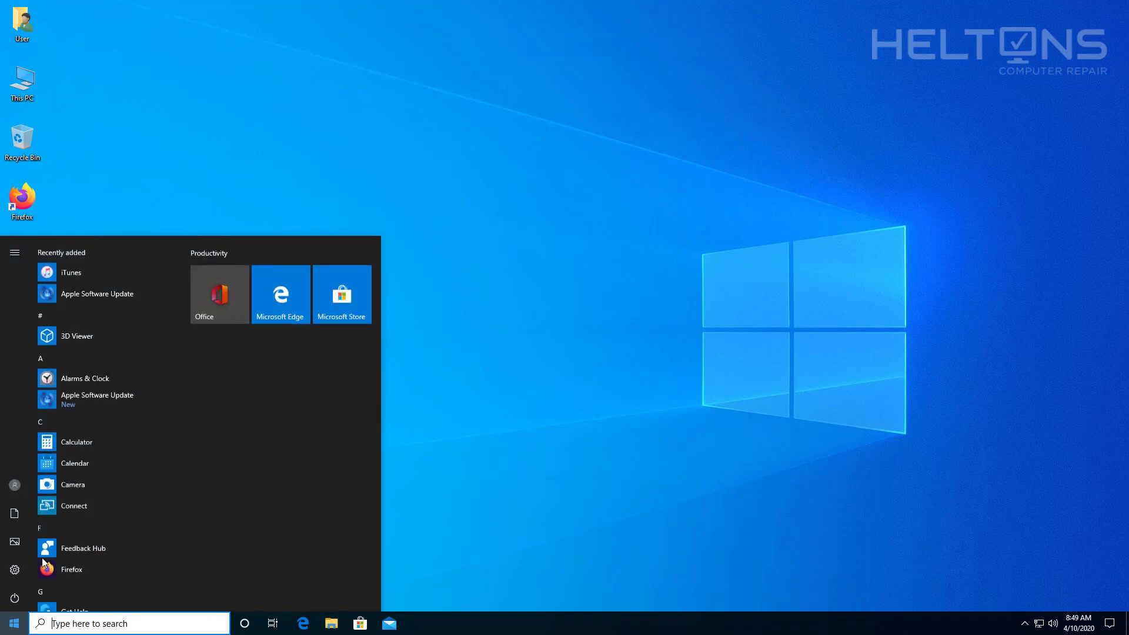
{"action": "left_click", "coordinate": [81, 292]}
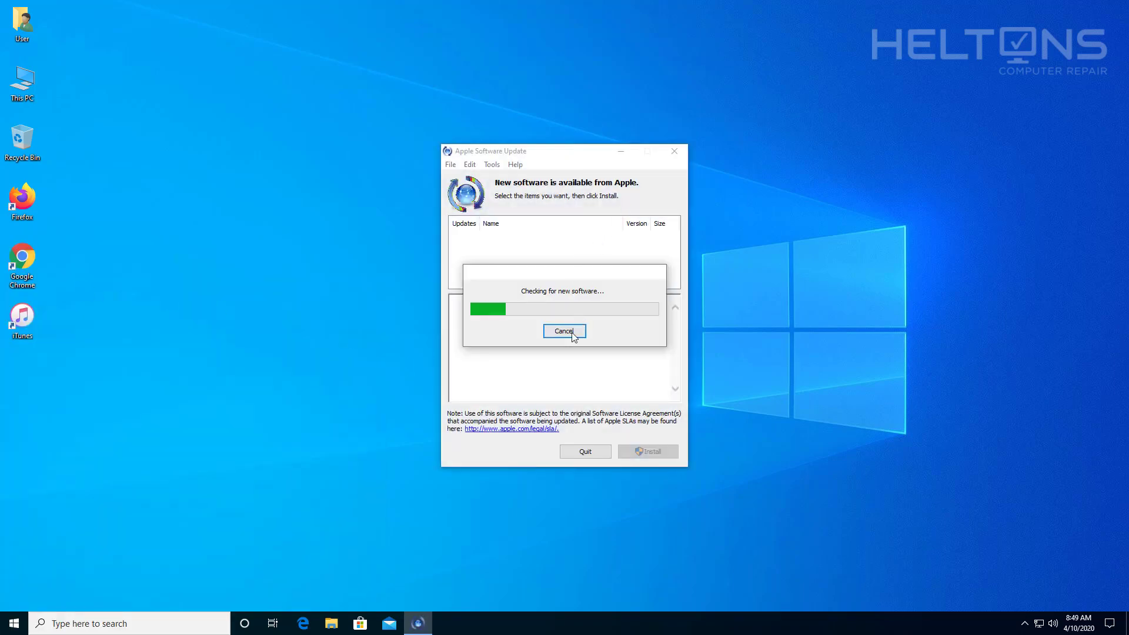
{"action": "left_click", "coordinate": [574, 333]}
{"action": "left_click", "coordinate": [679, 154]}
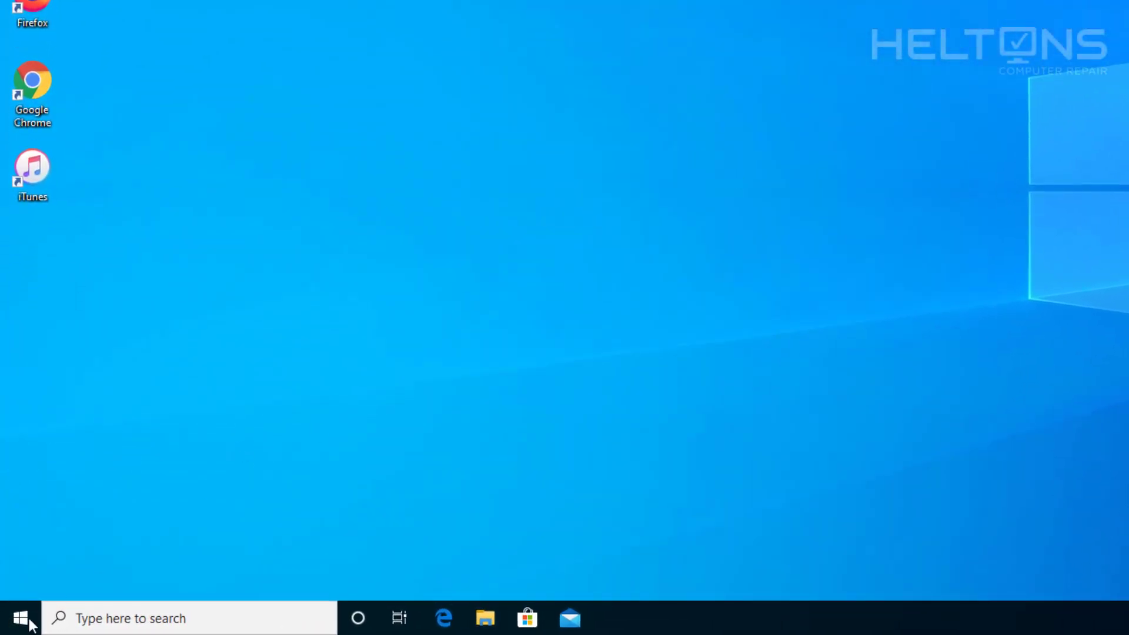
- Open Settings > Apps & features and scroll through the installed apps to iTunes
{"action": "left_click", "coordinate": [17, 623]}
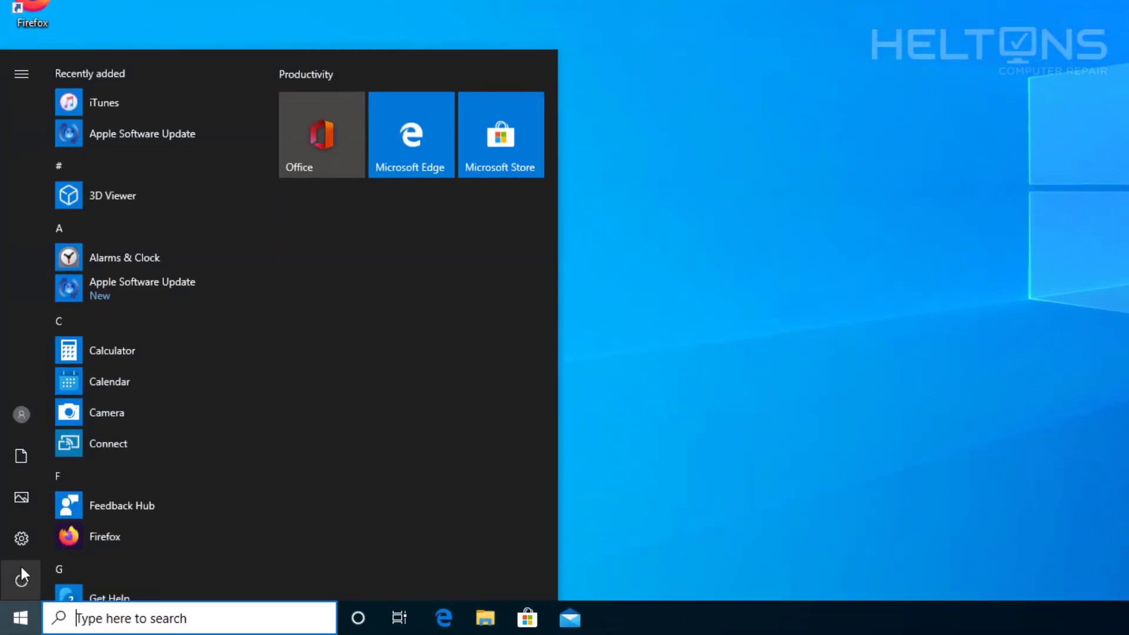
{"action": "left_click", "coordinate": [21, 539]}
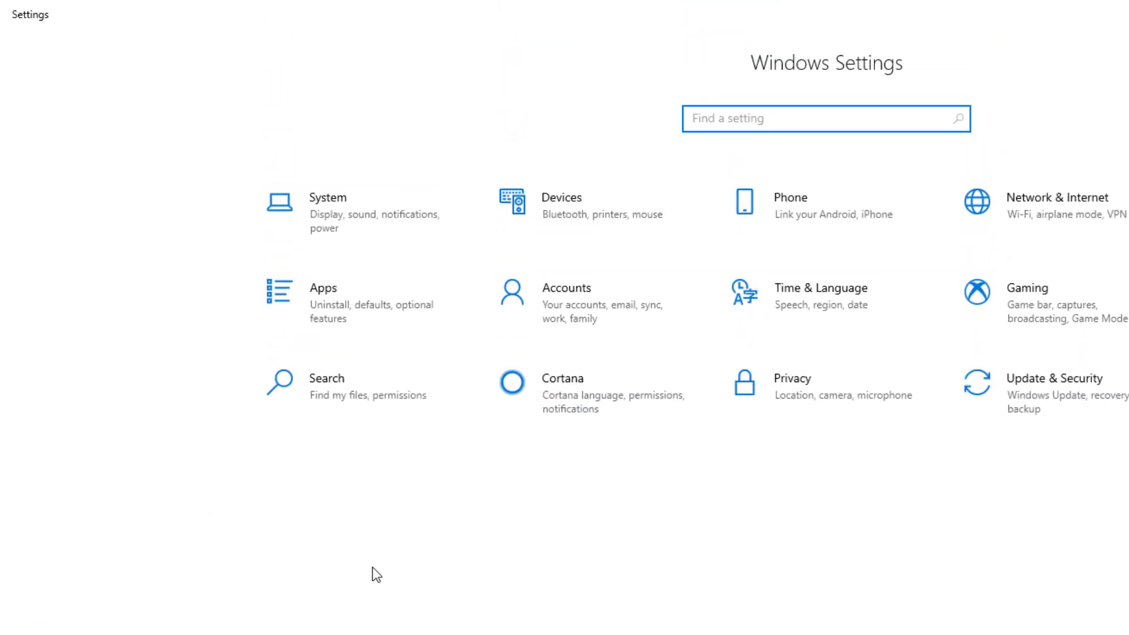
{"action": "left_click", "coordinate": [354, 314]}
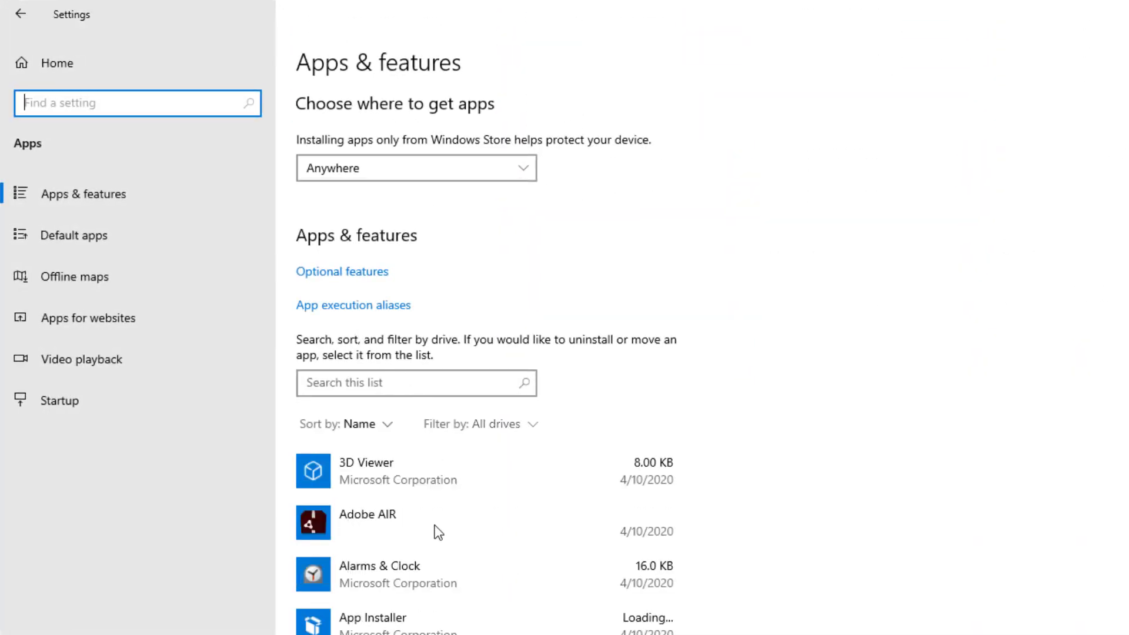
{"action": "scroll", "coordinate": [429, 605], "scroll_direction": "down", "scroll_amount": 3}
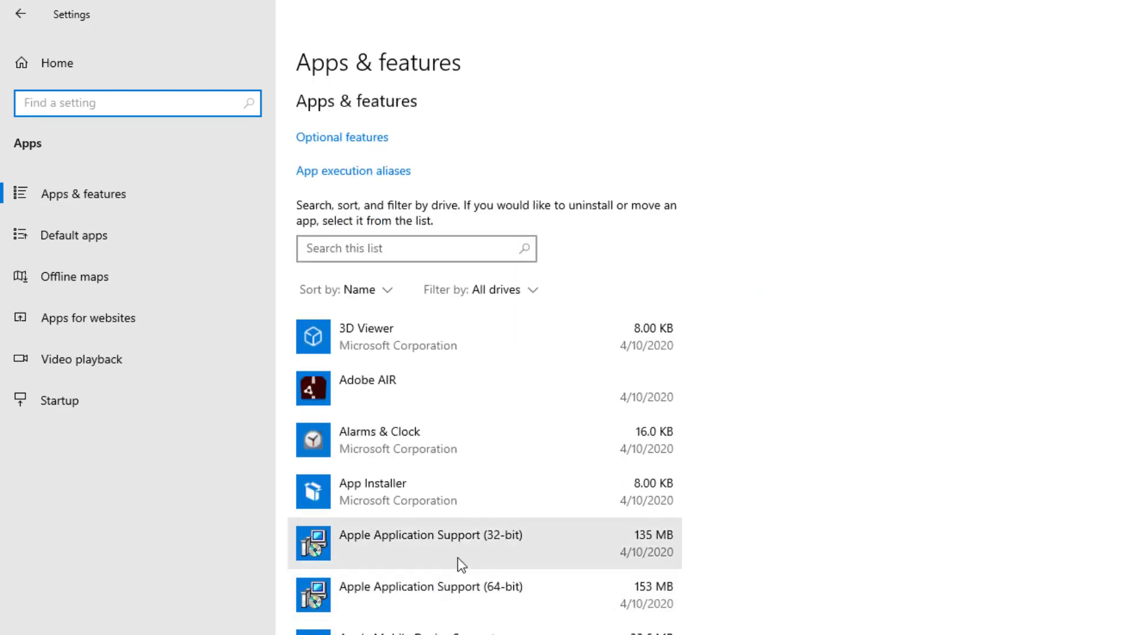
{"action": "scroll", "coordinate": [435, 623], "scroll_direction": "down", "scroll_amount": 2}
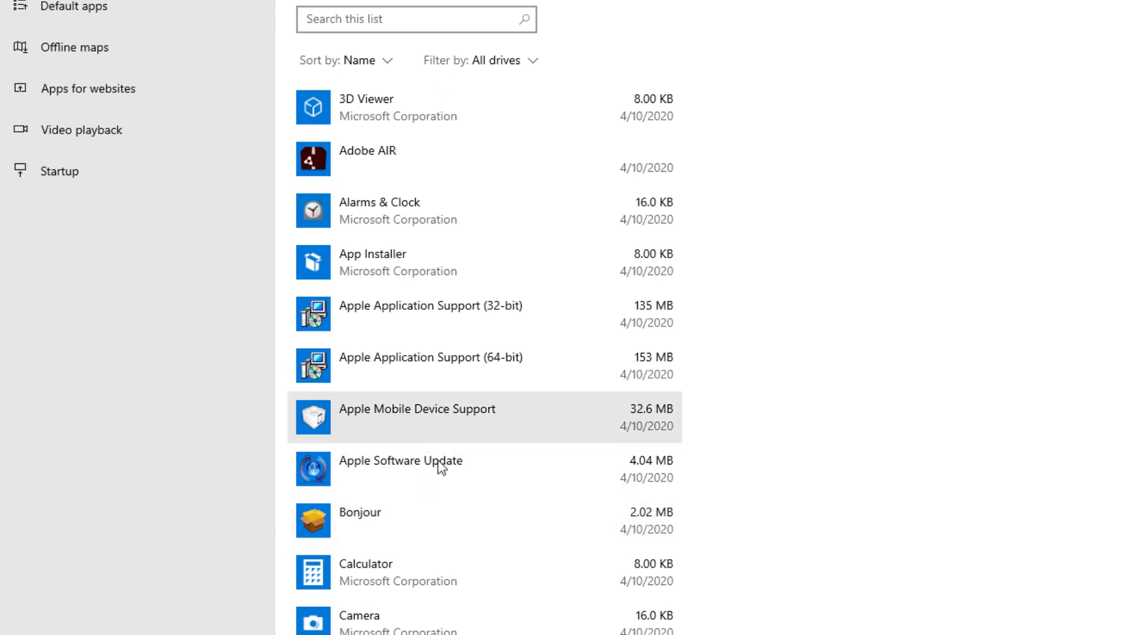
{"action": "scroll", "coordinate": [447, 468], "scroll_direction": "down", "scroll_amount": 5}
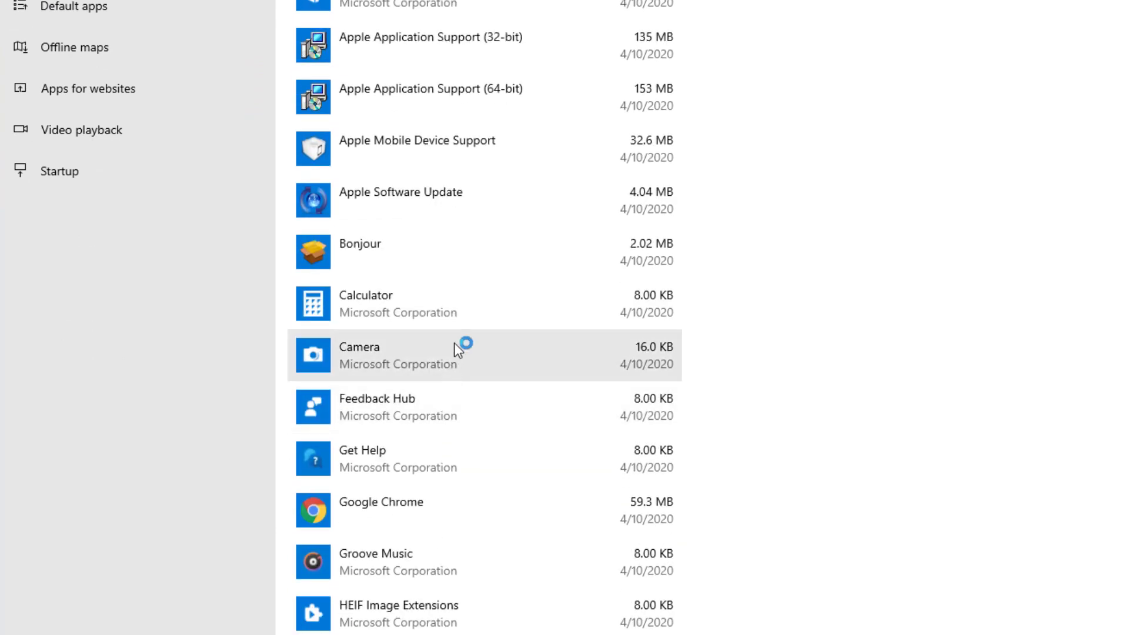
{"action": "scroll", "coordinate": [454, 335], "scroll_direction": "down", "scroll_amount": 15}
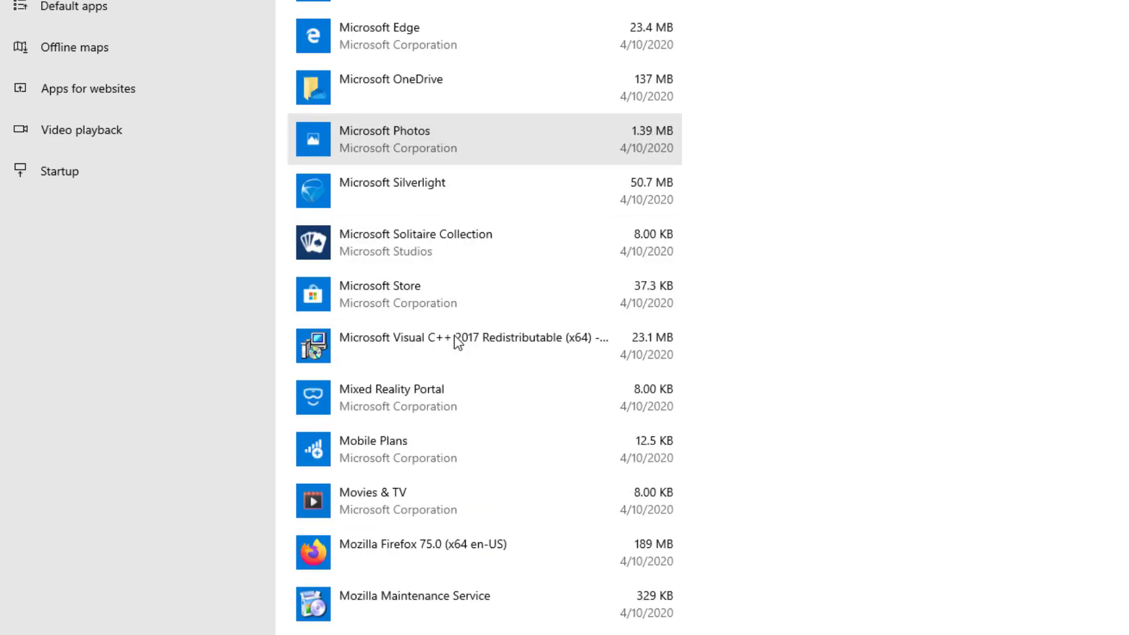
{"action": "scroll", "coordinate": [454, 335], "scroll_direction": "up", "scroll_amount": 6}
- Uninstall iTunes from Apps & features and approve the uninstaller's UAC prompt
{"action": "left_click", "coordinate": [418, 139]}
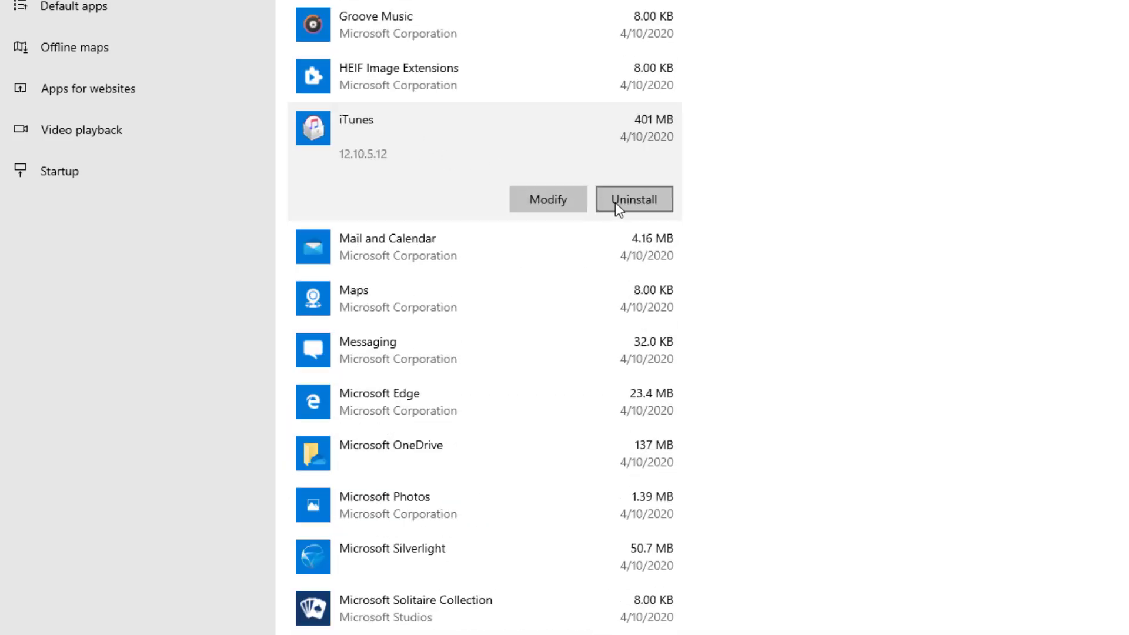
{"action": "left_click", "coordinate": [615, 202]}
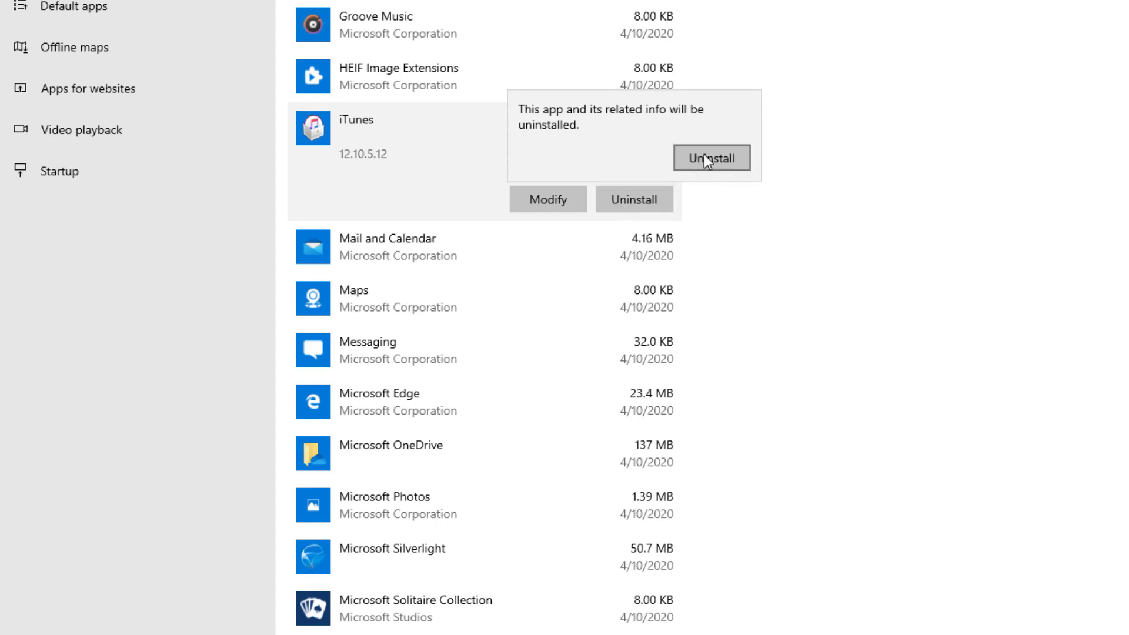
{"action": "left_click", "coordinate": [704, 156]}
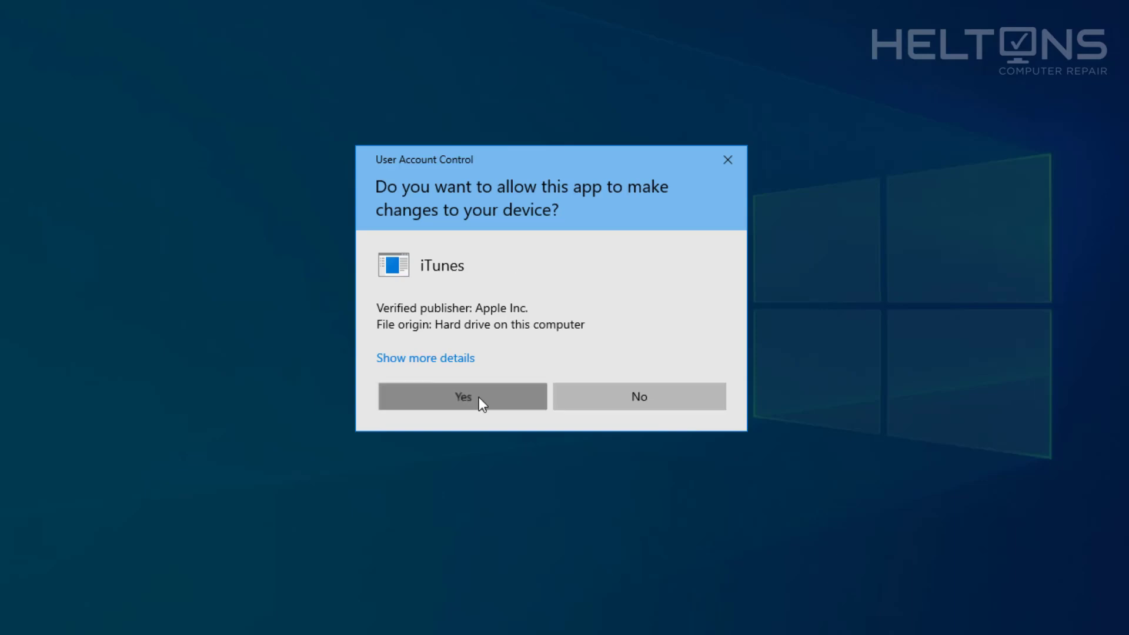
{"action": "left_click", "coordinate": [478, 397]}
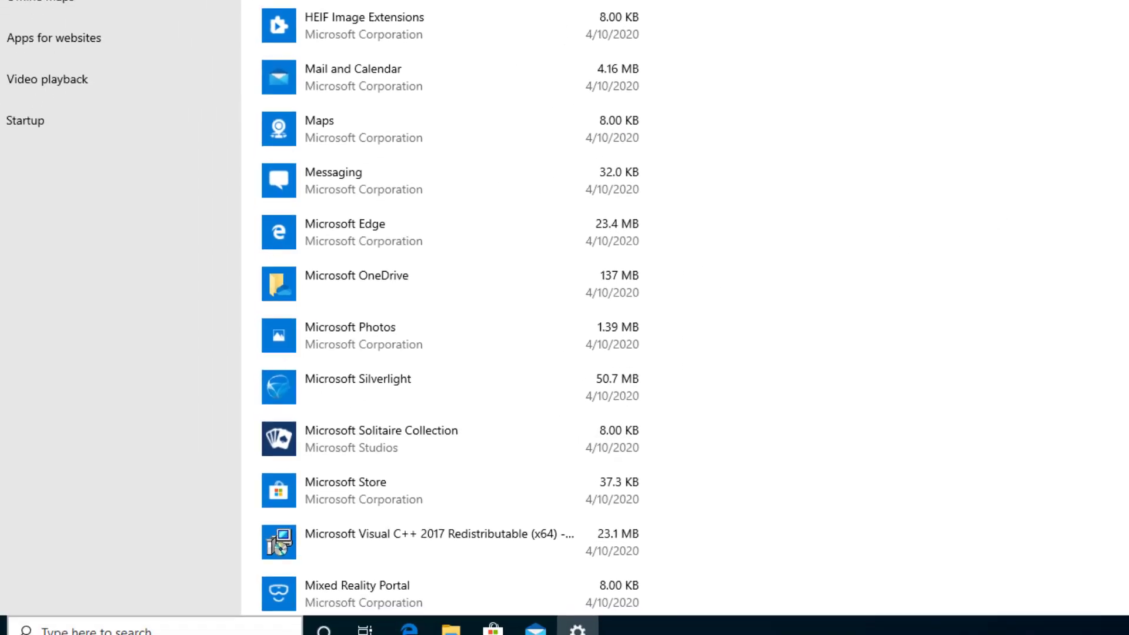
- Browse the Start menu program list, then return to Settings and scroll the apps list
{"action": "left_click", "coordinate": [20, 618]}
{"action": "scroll", "coordinate": [88, 424], "scroll_direction": "down", "scroll_amount": 15}
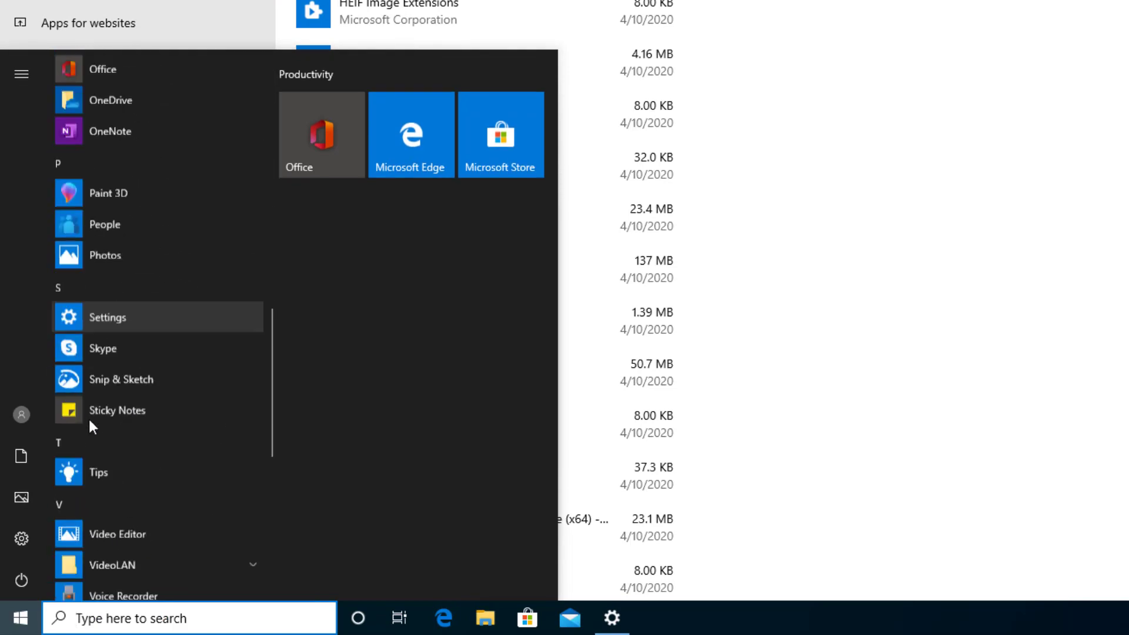
{"action": "left_click", "coordinate": [844, 423]}
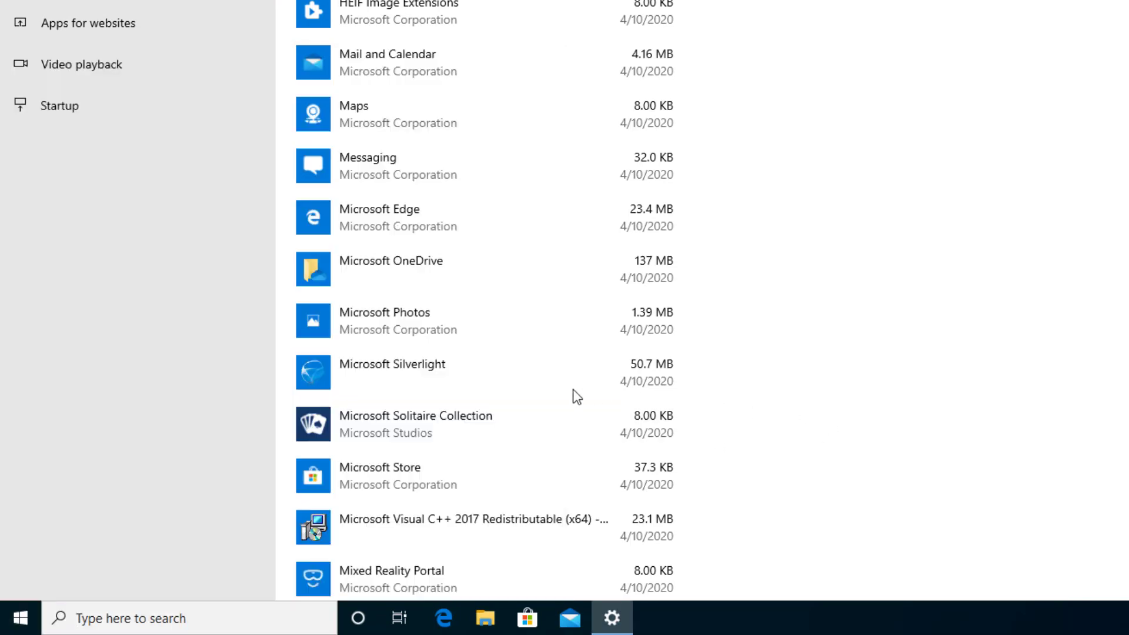
{"action": "scroll", "coordinate": [543, 355], "scroll_direction": "up", "scroll_amount": 3}
{"action": "scroll", "coordinate": [558, 355], "scroll_direction": "up", "scroll_amount": 15}
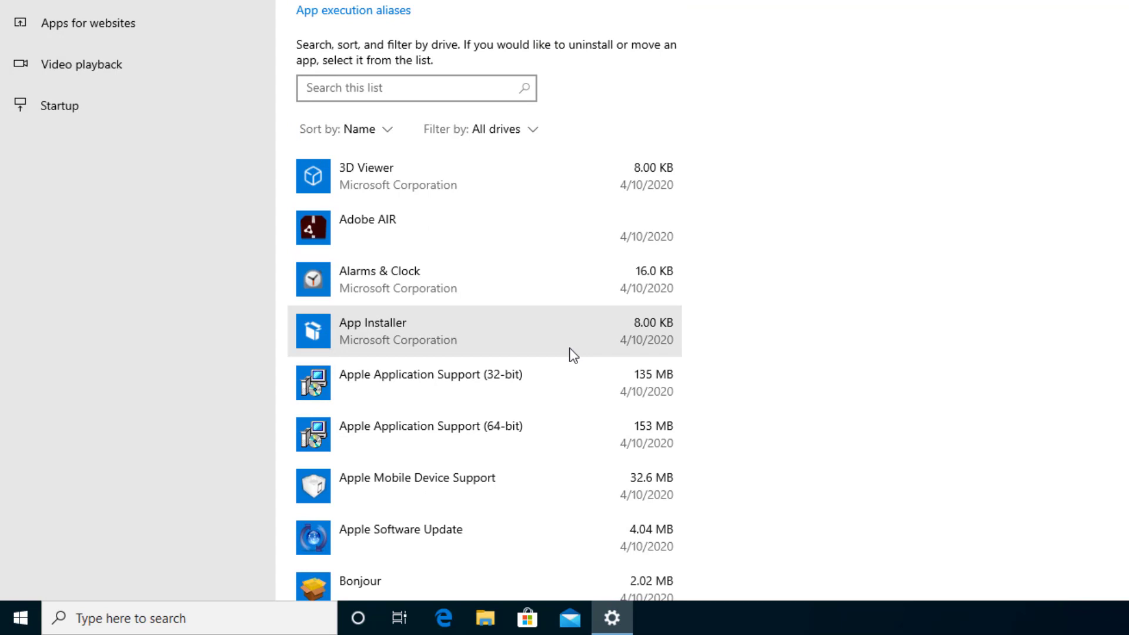
{"action": "scroll", "coordinate": [587, 344], "scroll_direction": "down", "scroll_amount": 5}
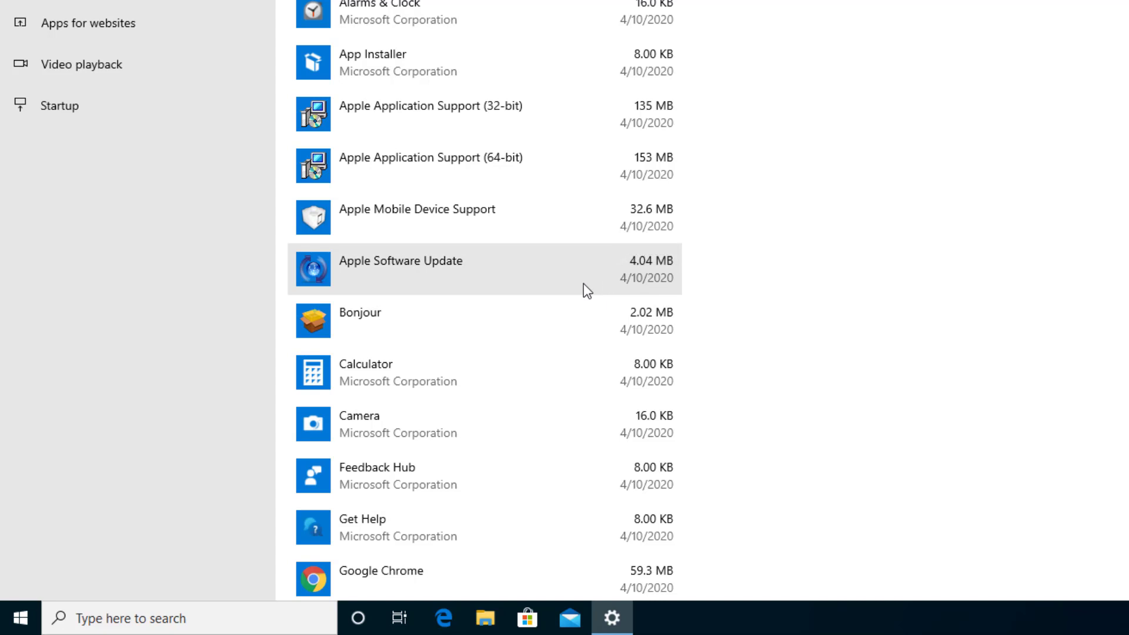
- Uninstall Apple Application Support (32-bit) and approve its UAC prompt
{"action": "left_click", "coordinate": [498, 120]}
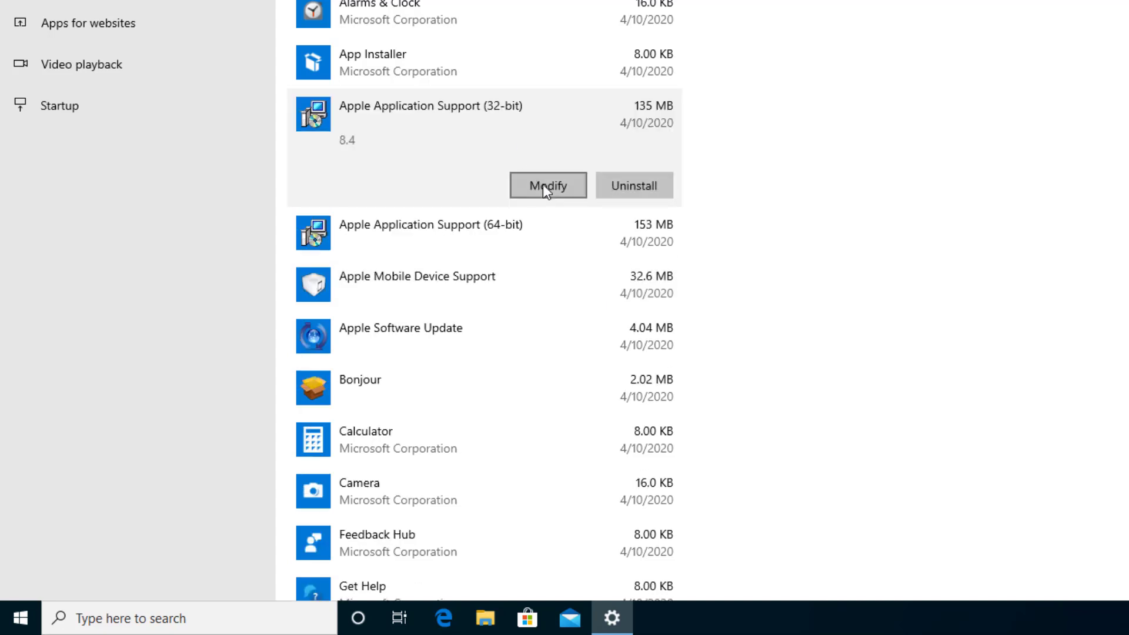
{"action": "left_click", "coordinate": [612, 185]}
{"action": "left_click", "coordinate": [728, 149]}
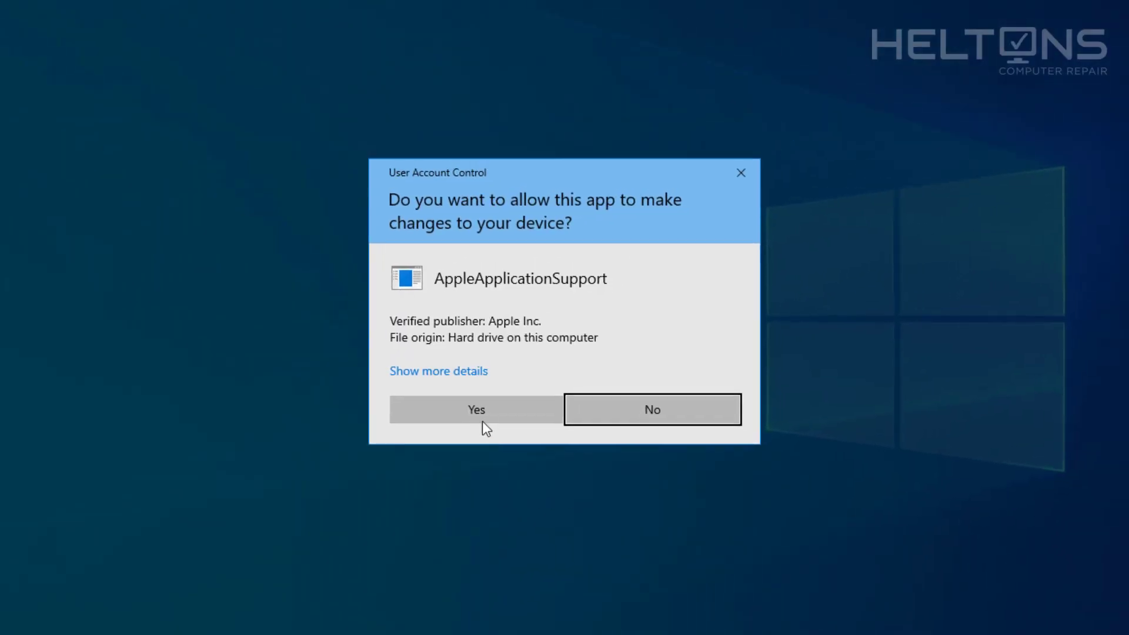
{"action": "left_click", "coordinate": [481, 411]}
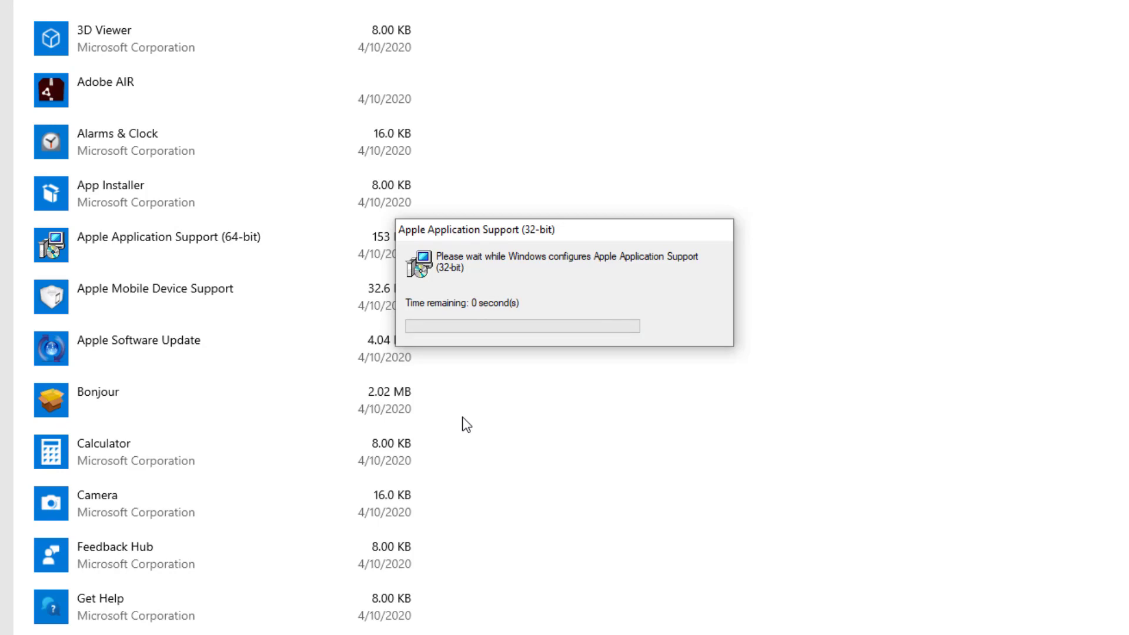
- Uninstall Apple Application Support (64-bit), letting setup close applications that are in use
{"action": "left_click", "coordinate": [238, 265]}
{"action": "left_click", "coordinate": [350, 318]}
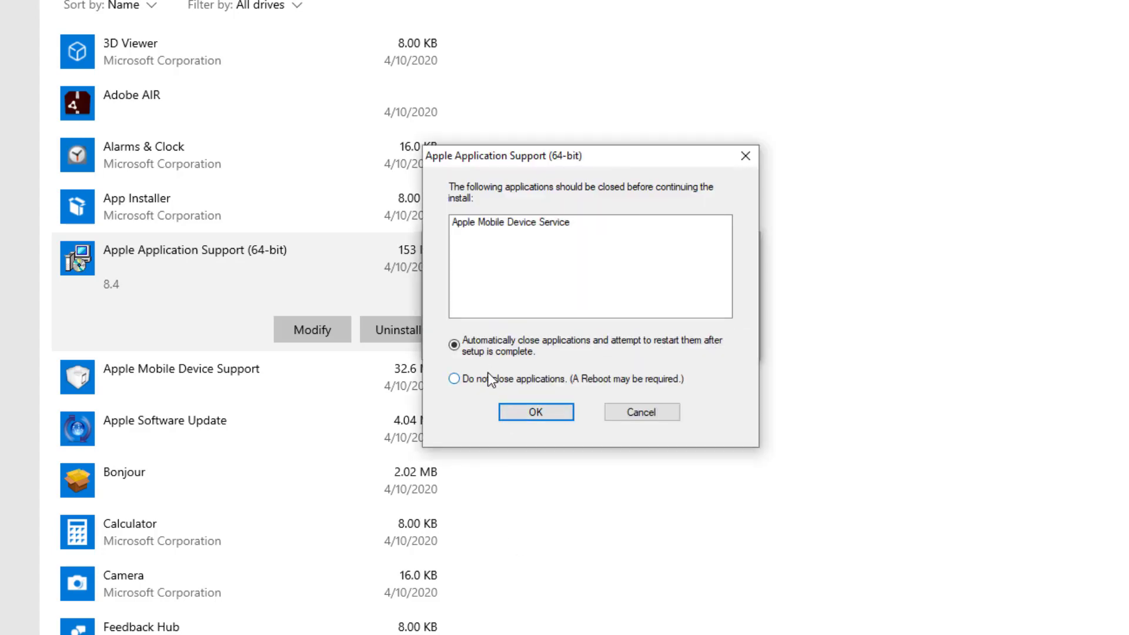
{"action": "left_click", "coordinate": [512, 410]}
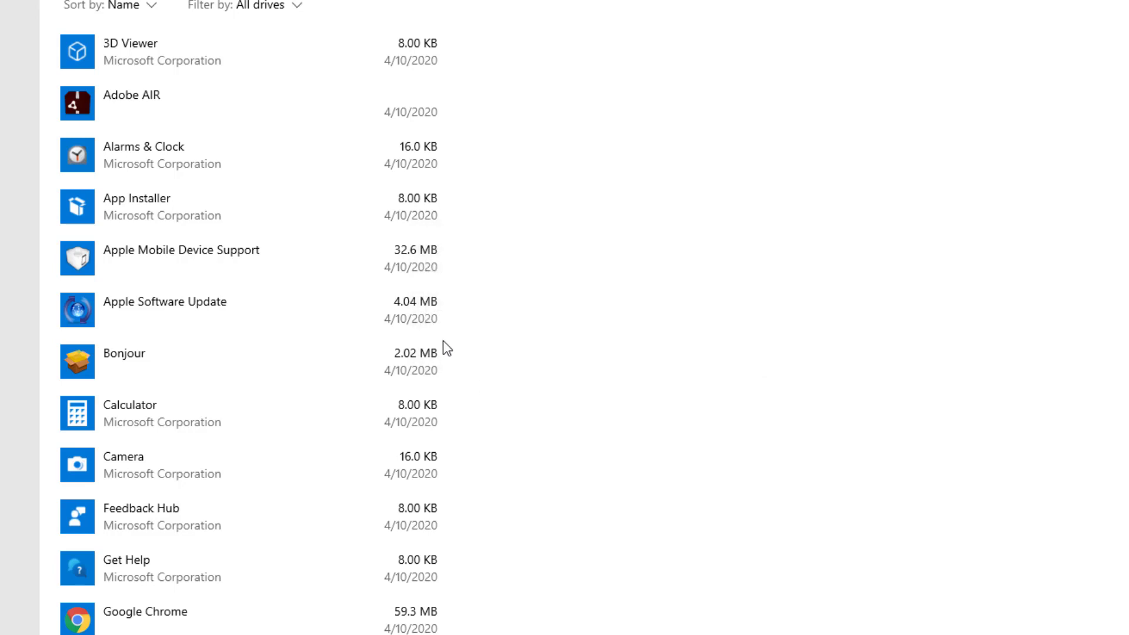
- Uninstall Apple Mobile Device Support, approving the UAC prompt brought up from the taskbar
{"action": "left_click", "coordinate": [308, 268]}
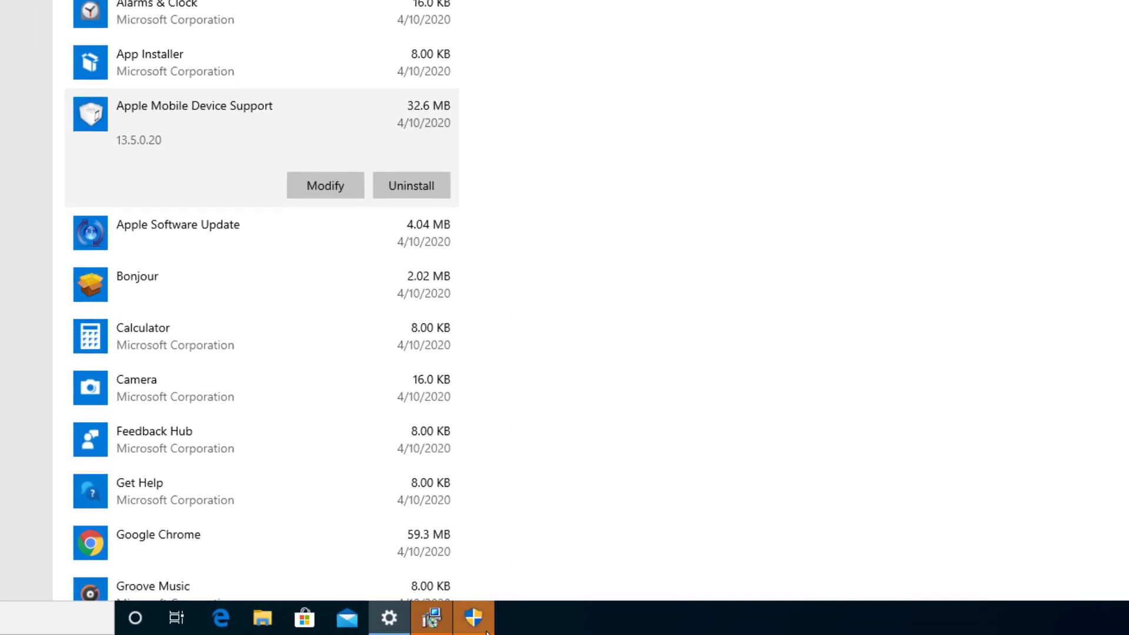
{"action": "left_click", "coordinate": [483, 632]}
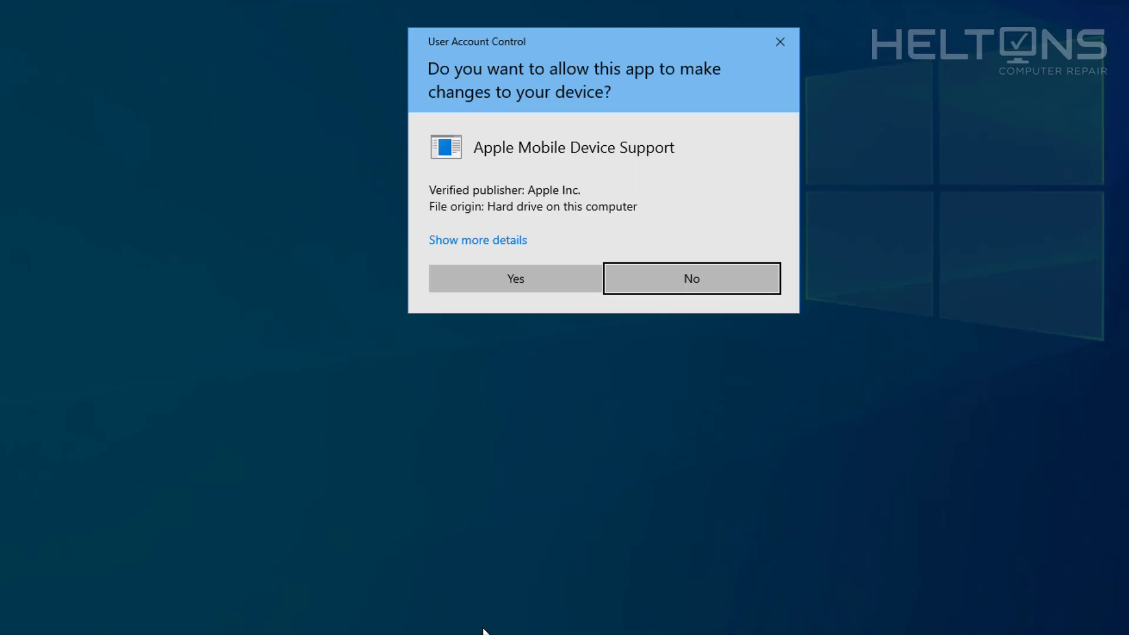
{"action": "left_click", "coordinate": [540, 289]}
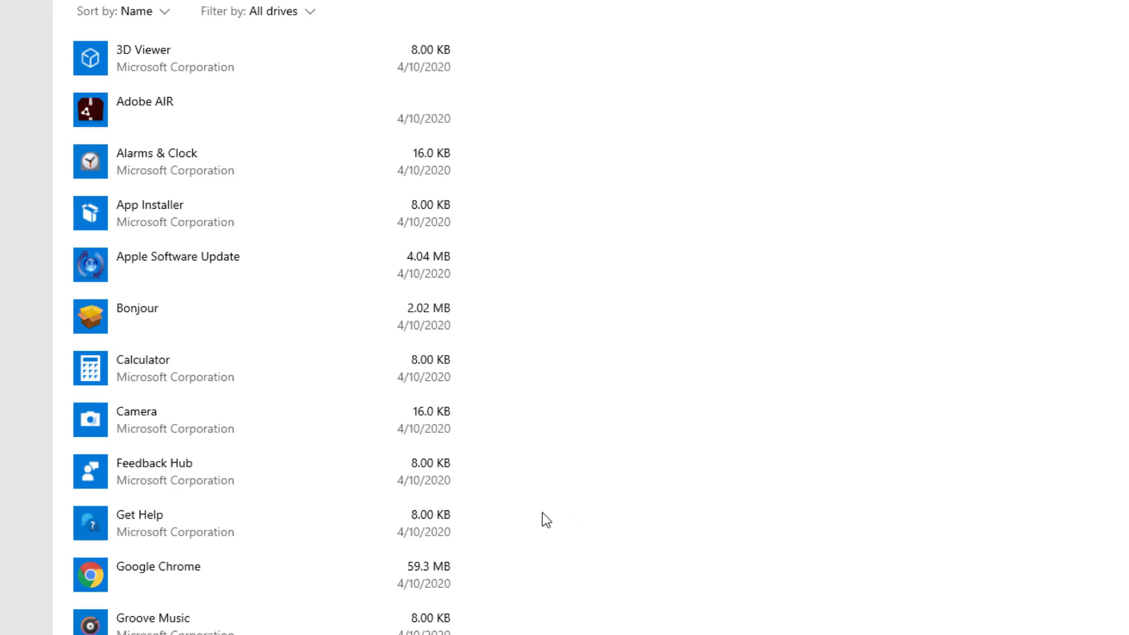
- Remove Apple Software Update and its data with UAC approval, then select Bonjour
{"action": "left_click", "coordinate": [305, 275]}
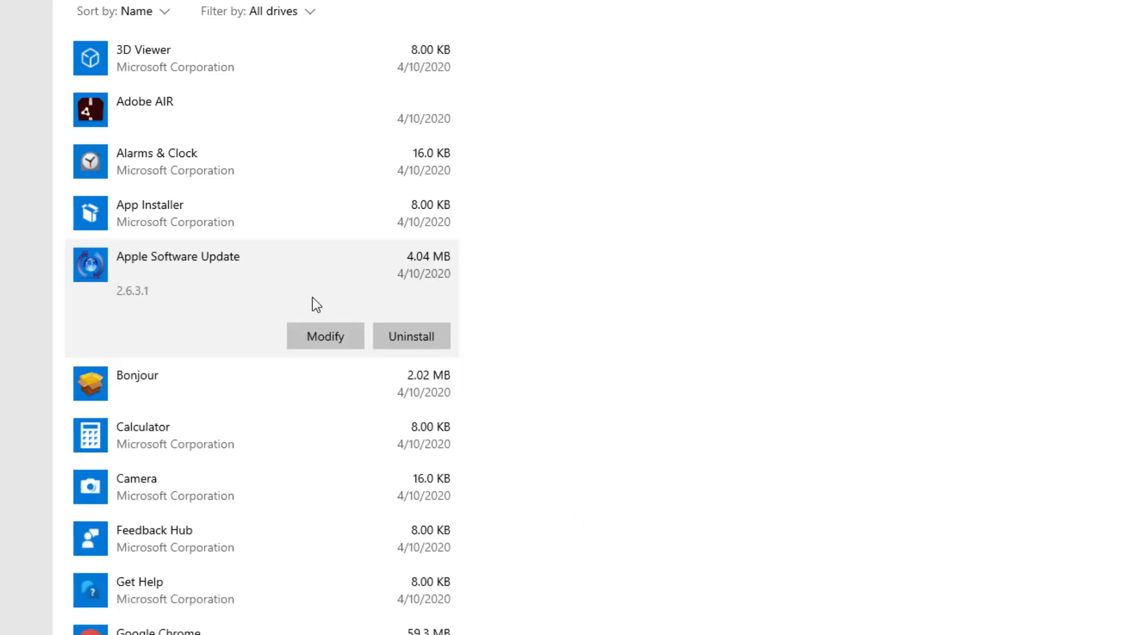
{"action": "left_click", "coordinate": [411, 336]}
{"action": "left_click", "coordinate": [470, 301]}
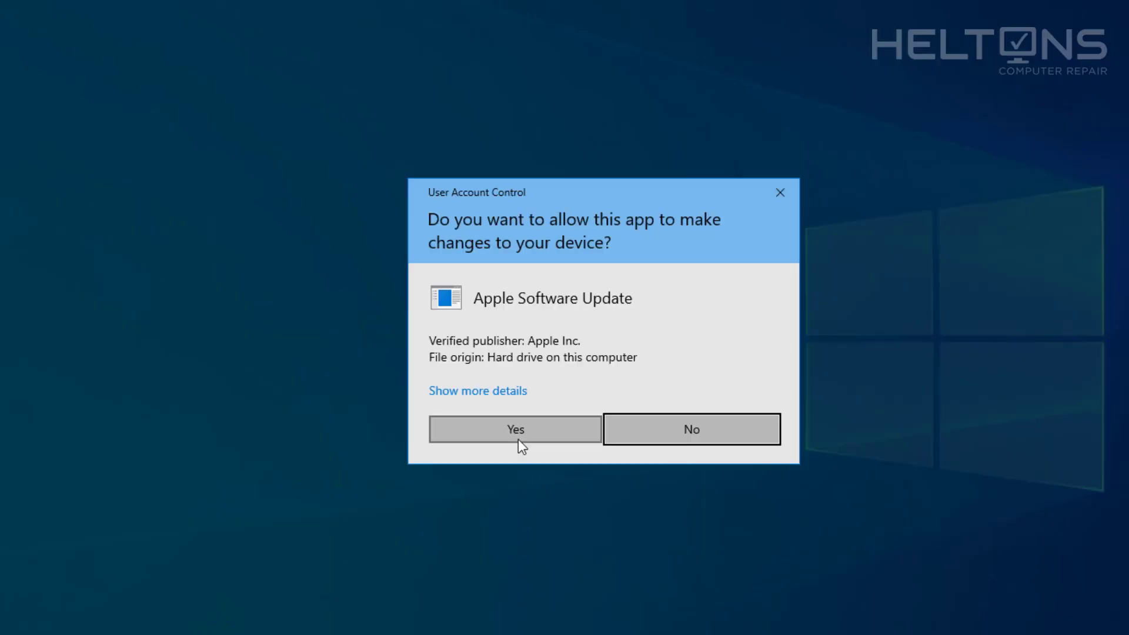
{"action": "left_click", "coordinate": [518, 439]}
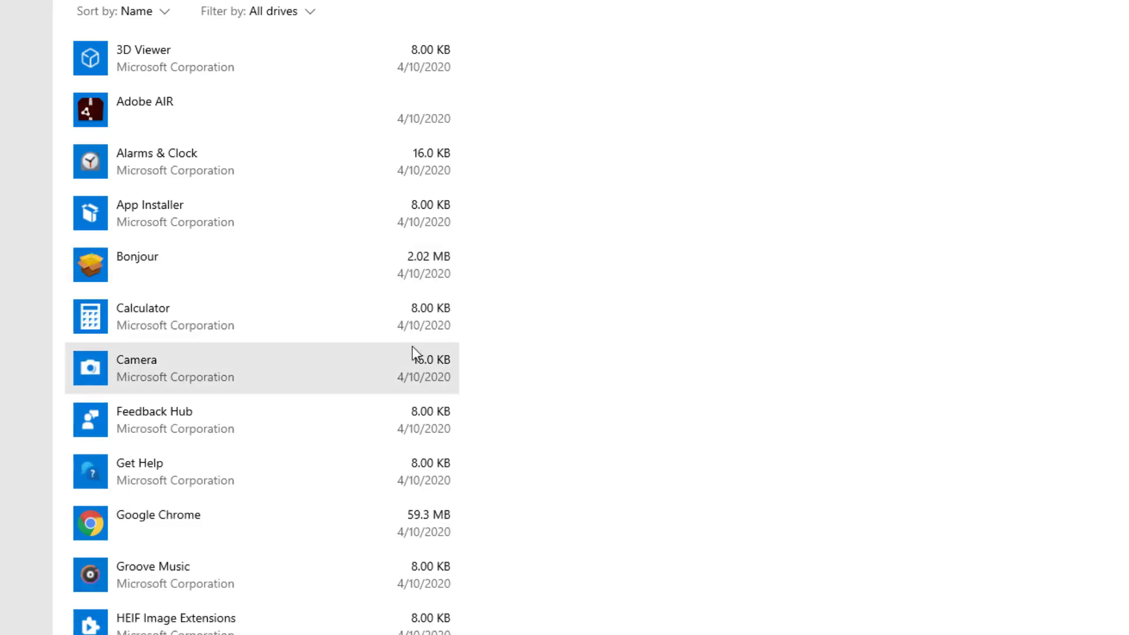
{"action": "left_click", "coordinate": [213, 272]}
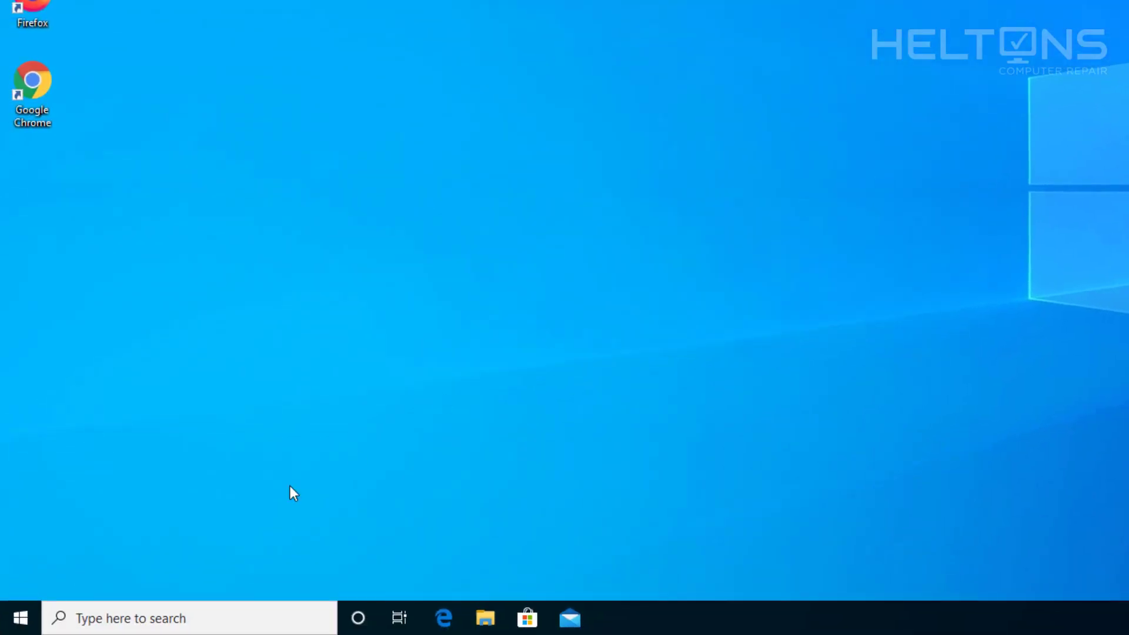
- Search for 'contro' to launch Control Panel and go to Programs > Programs and Features
{"action": "left_click", "coordinate": [20, 617]}
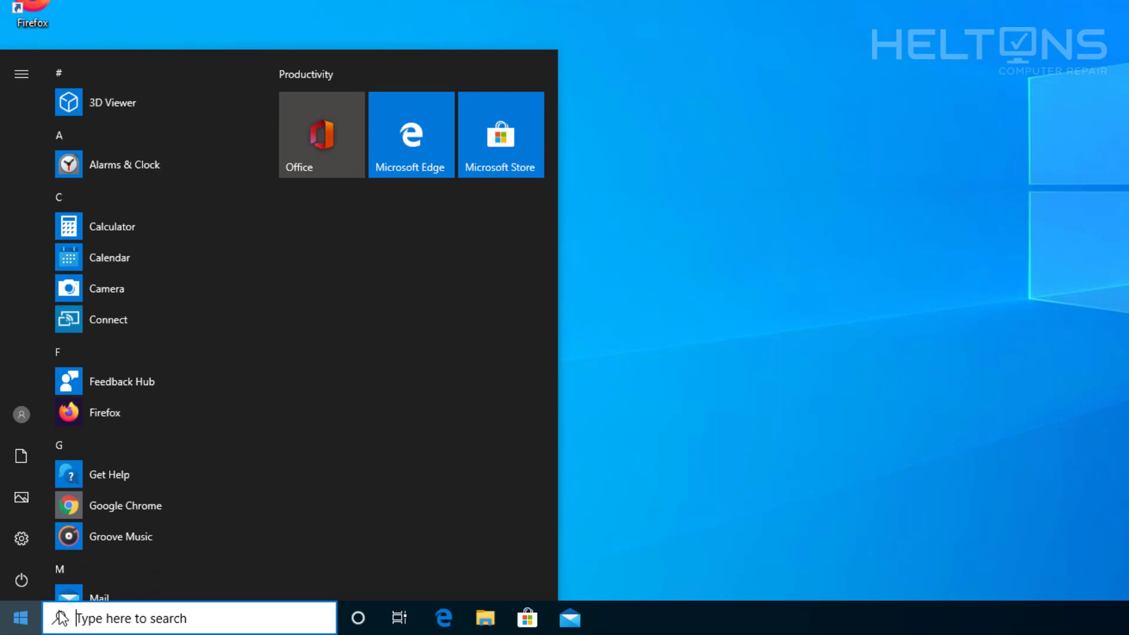
{"action": "left_click", "coordinate": [79, 618]}
{"action": "type", "text": "contro"}
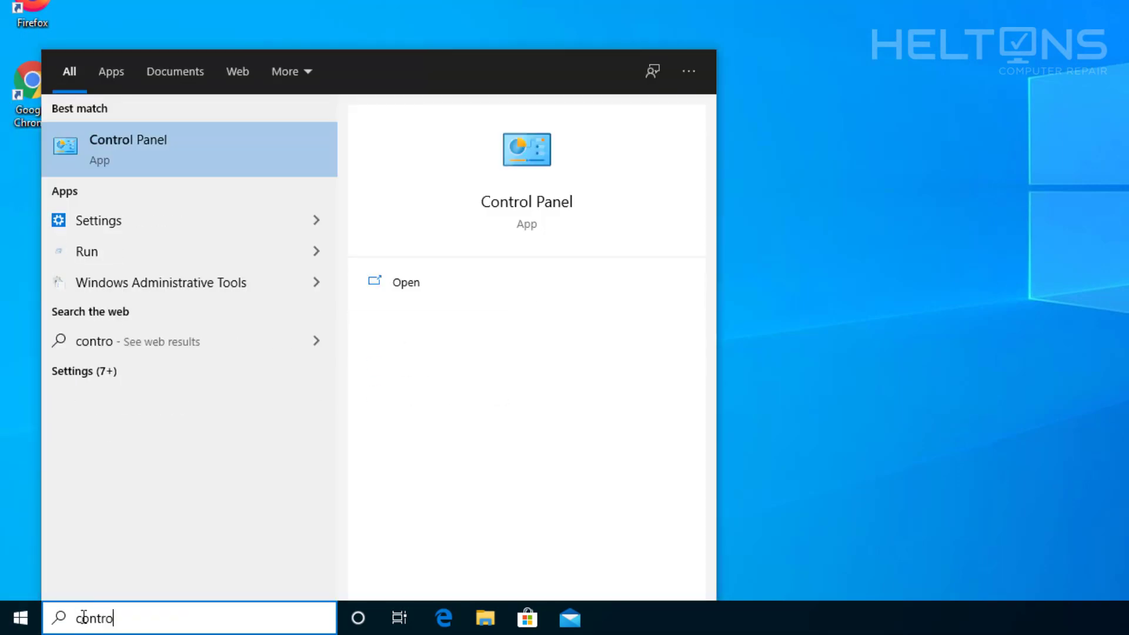
{"action": "key", "text": "Return"}
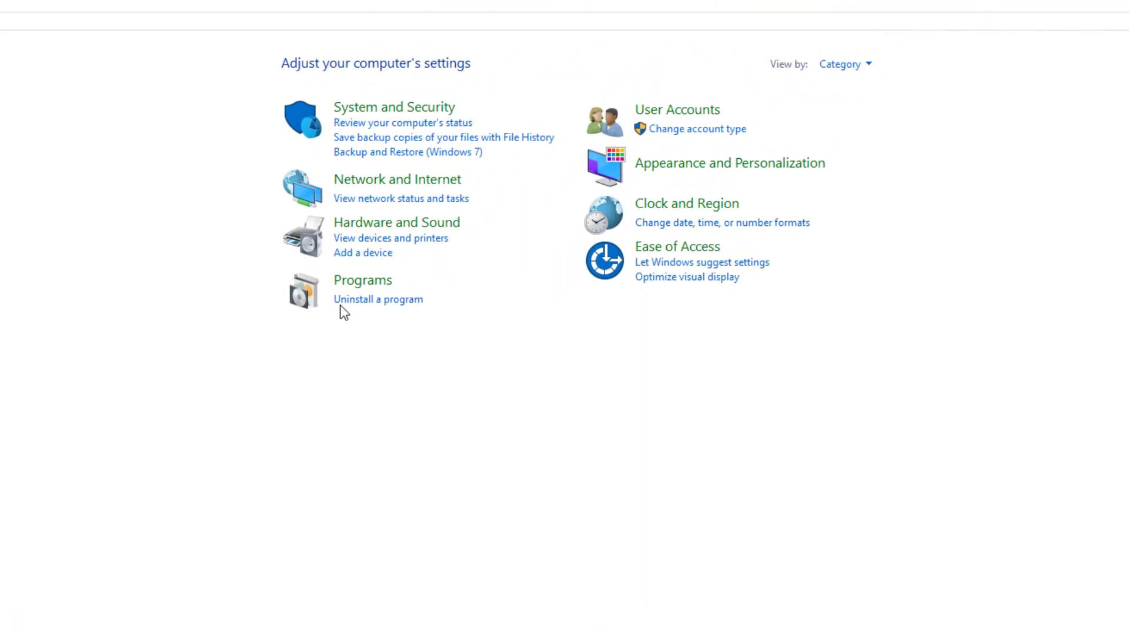
{"action": "left_click", "coordinate": [397, 306]}
{"action": "left_click", "coordinate": [321, 80]}
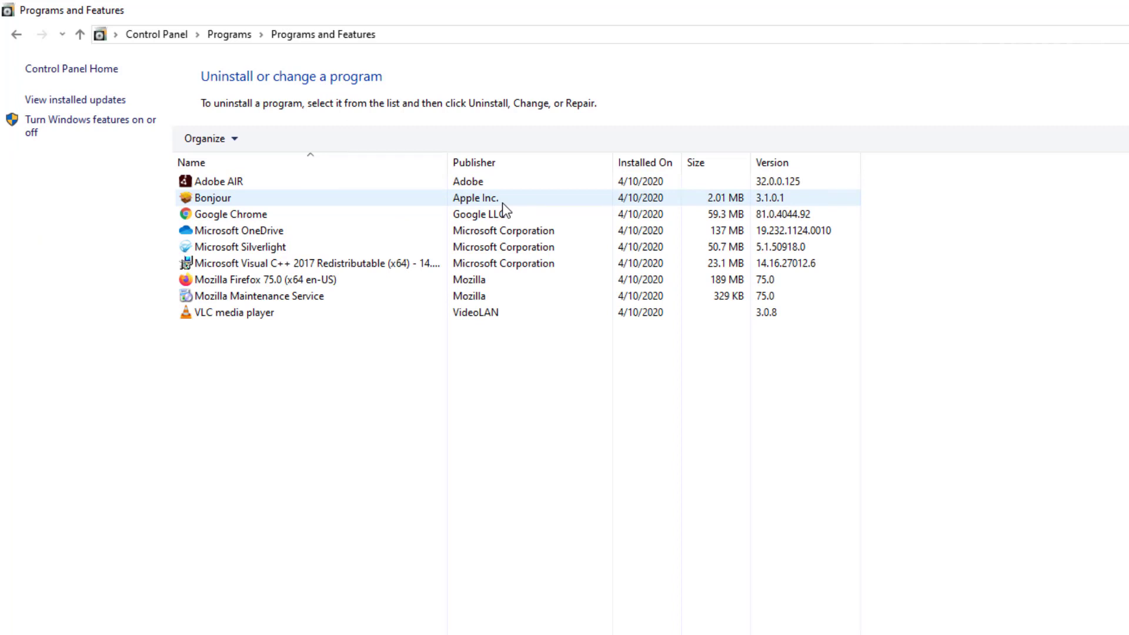
- Uninstall Bonjour from Programs and Features, confirming and approving the UAC prompt
{"action": "left_click", "coordinate": [441, 203]}
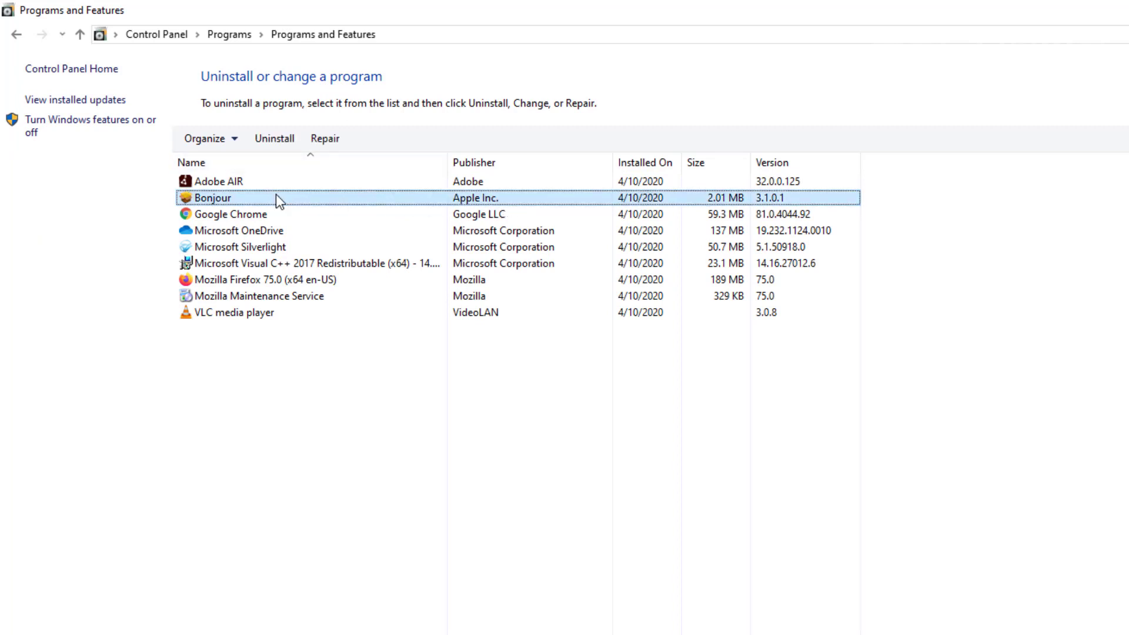
{"action": "left_click", "coordinate": [272, 139]}
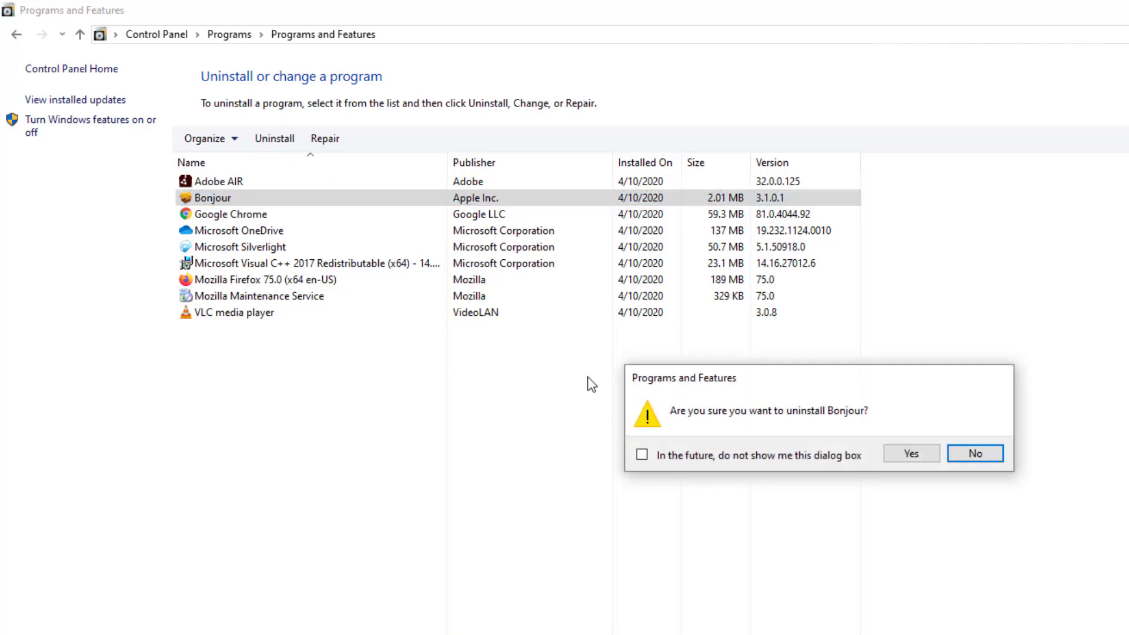
{"action": "left_click", "coordinate": [894, 456]}
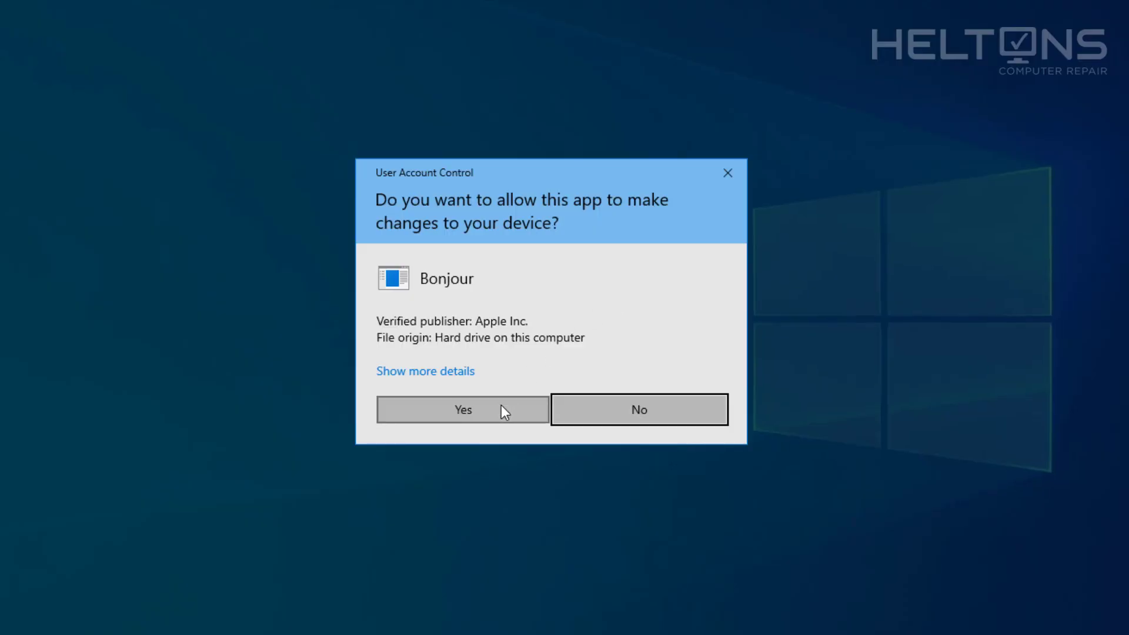
{"action": "left_click", "coordinate": [500, 411]}
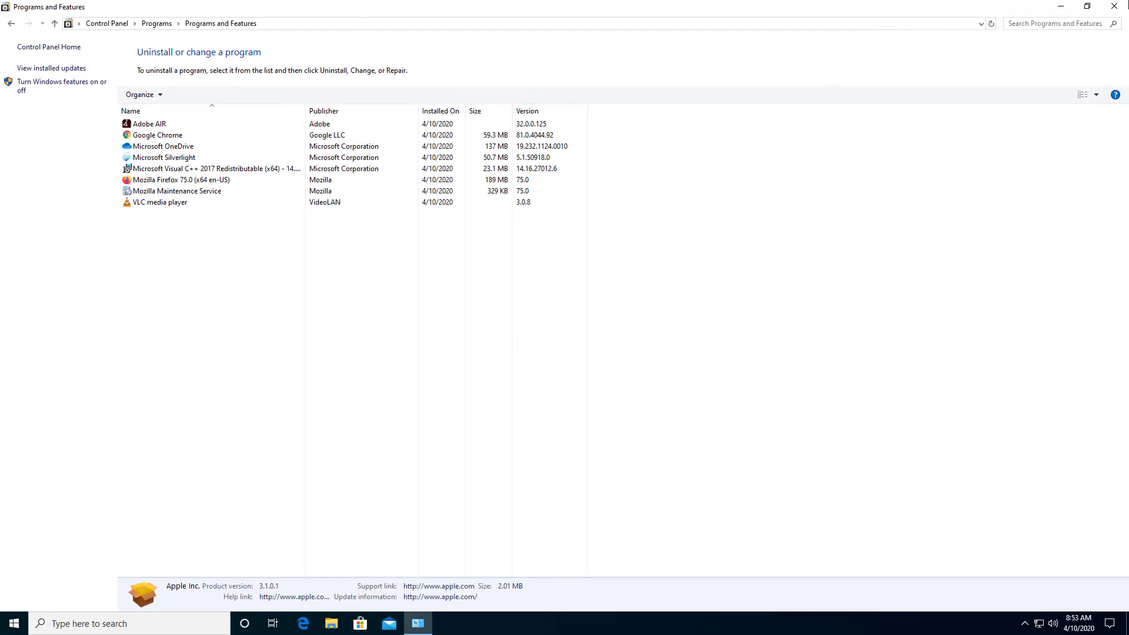
- Close the Programs and Features window to return to the desktop
{"action": "left_click", "coordinate": [1114, 6]}
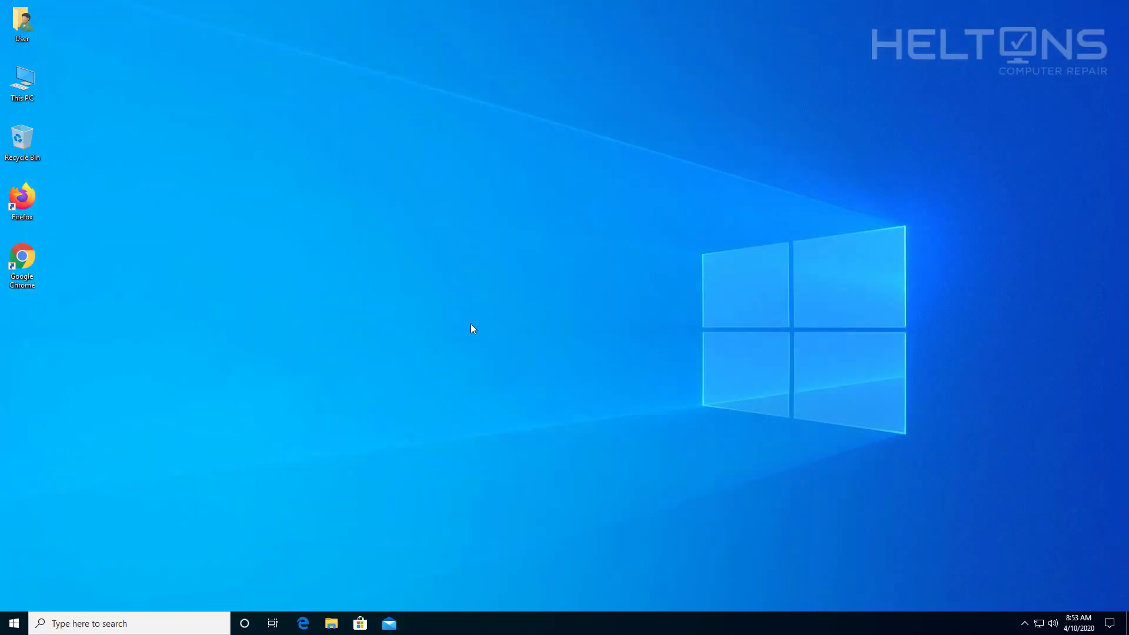